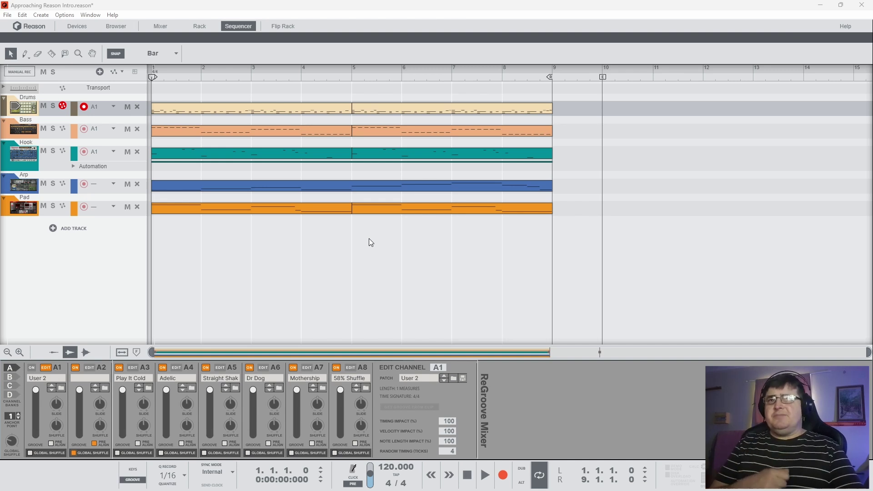
Select the Bass track and play the opening bars of the song
click(30, 108)
click(29, 121)
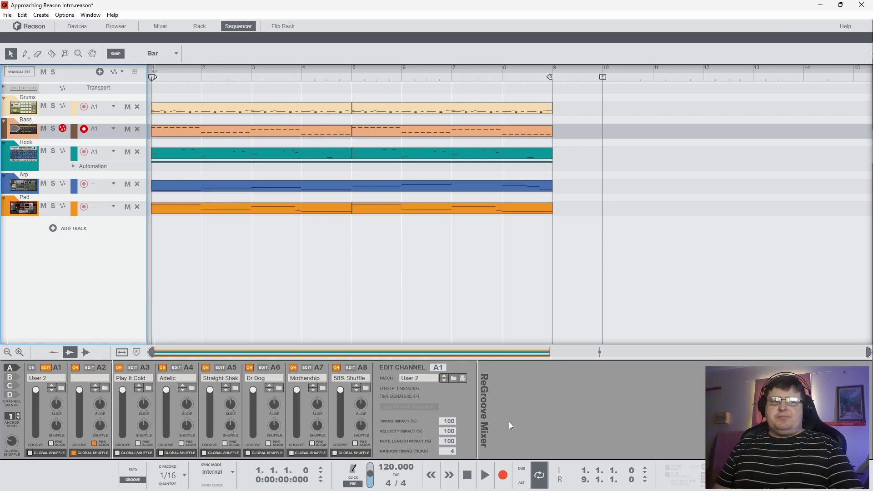
click(485, 476)
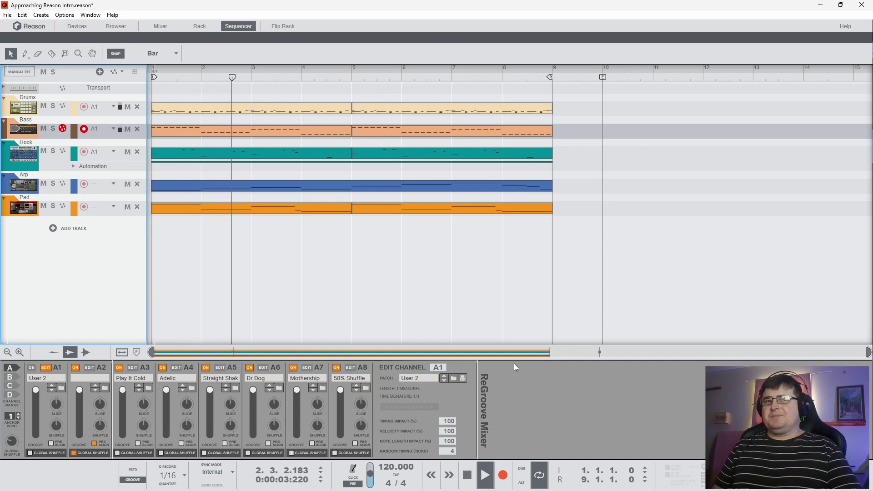
key(space)
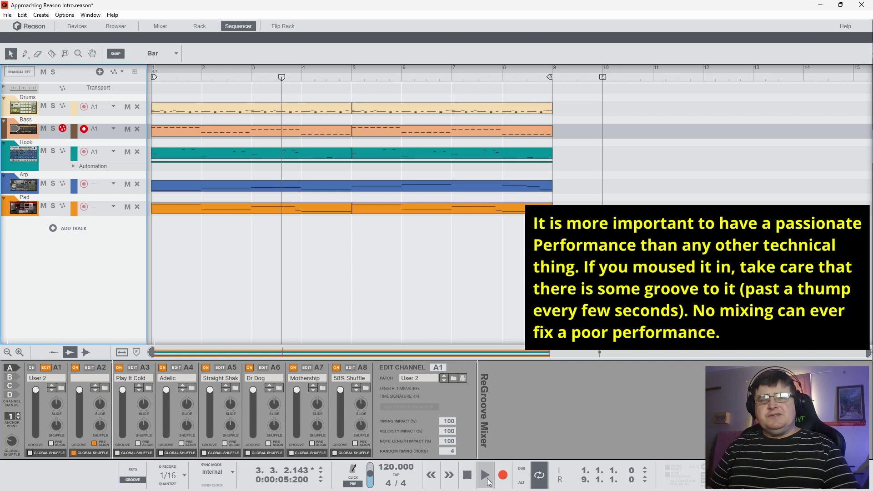
Compare groove channel A1 on and off during playback, leave it enabled and stop the song
click(487, 479)
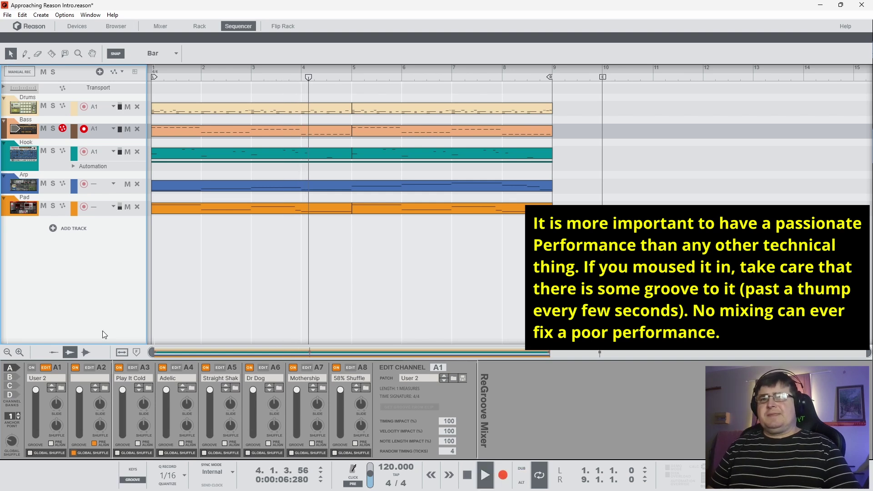
click(32, 367)
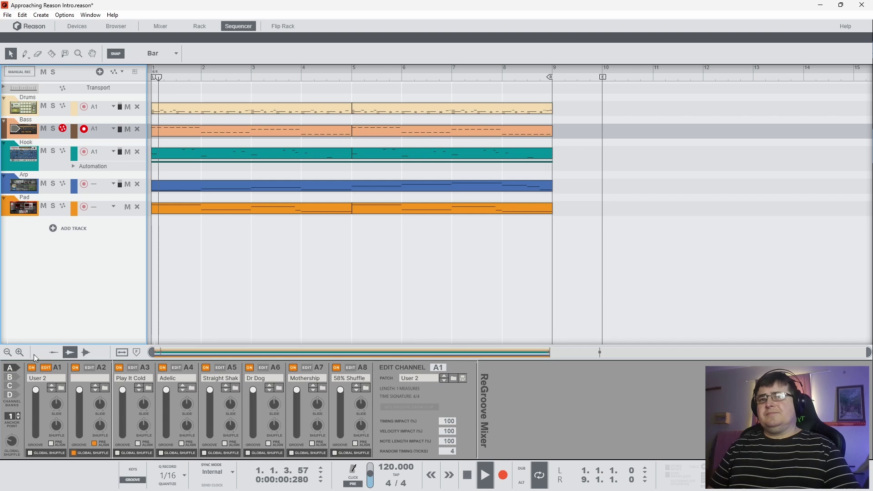
click(30, 368)
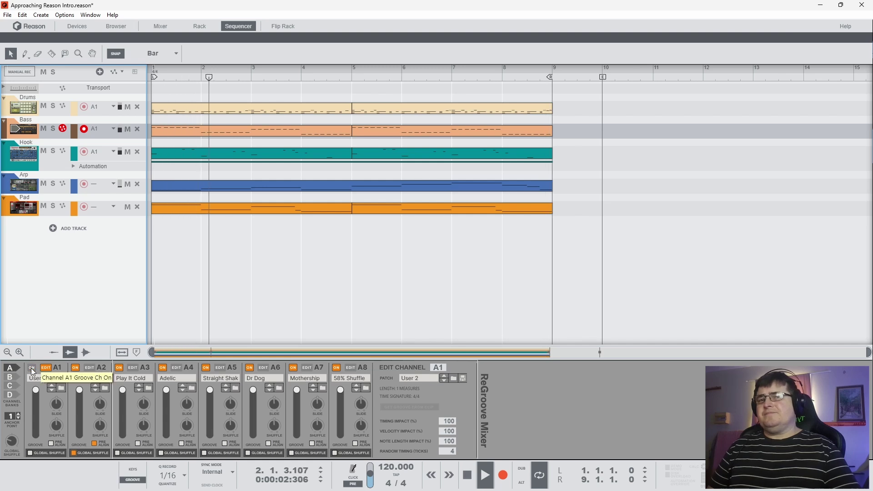
click(31, 368)
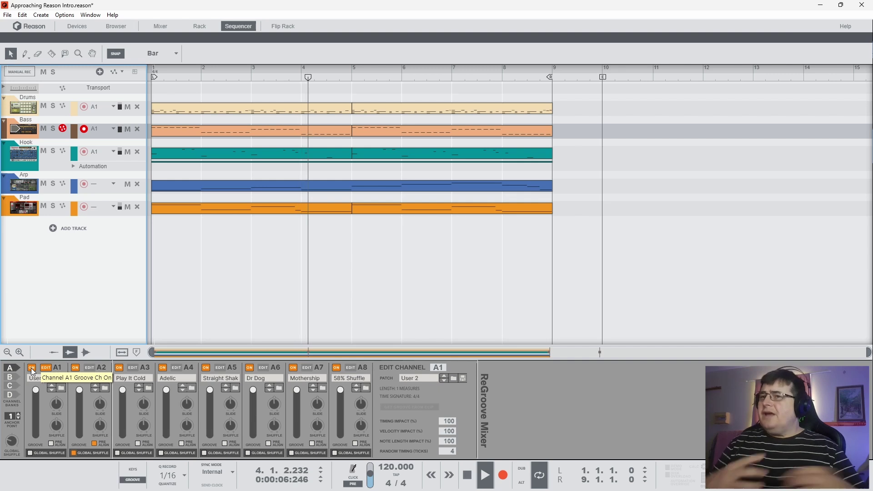
key(space)
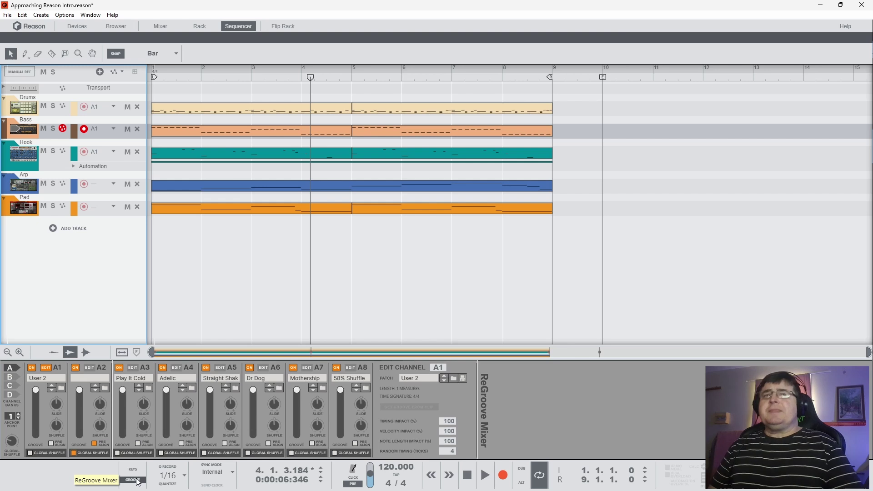
Hide the ReGroove Mixer and inspect the notes and velocities in the first Drums clip
click(133, 480)
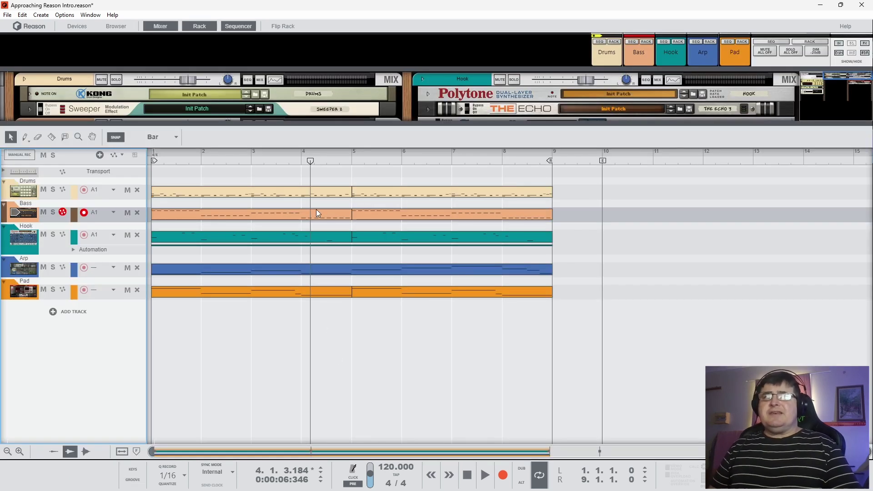
double_click(326, 190)
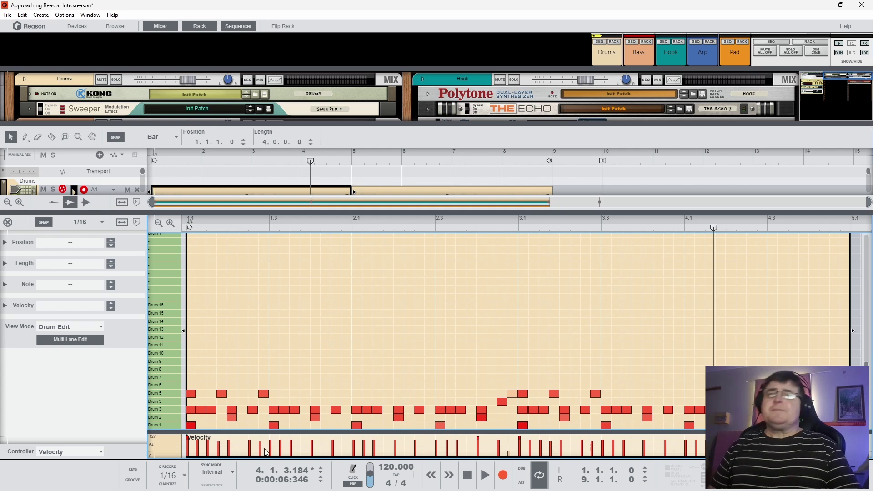
click(8, 223)
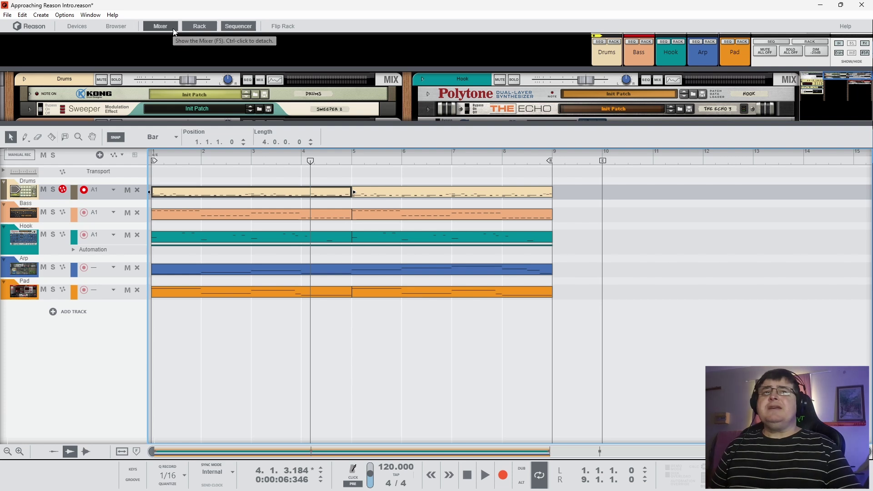
Show the full mixer and enable FX send 1 on the Drums, Bass, Hook, Arp and Pad channels
click(175, 29)
click(600, 150)
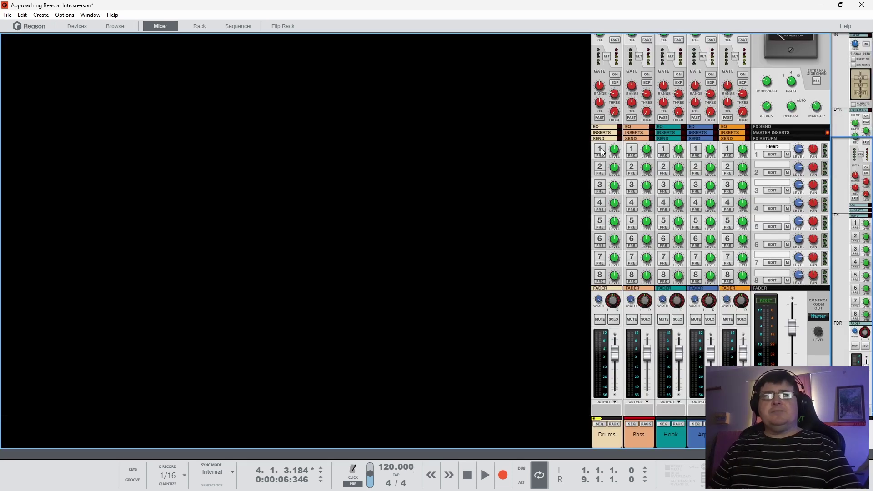
click(632, 150)
click(663, 149)
click(695, 149)
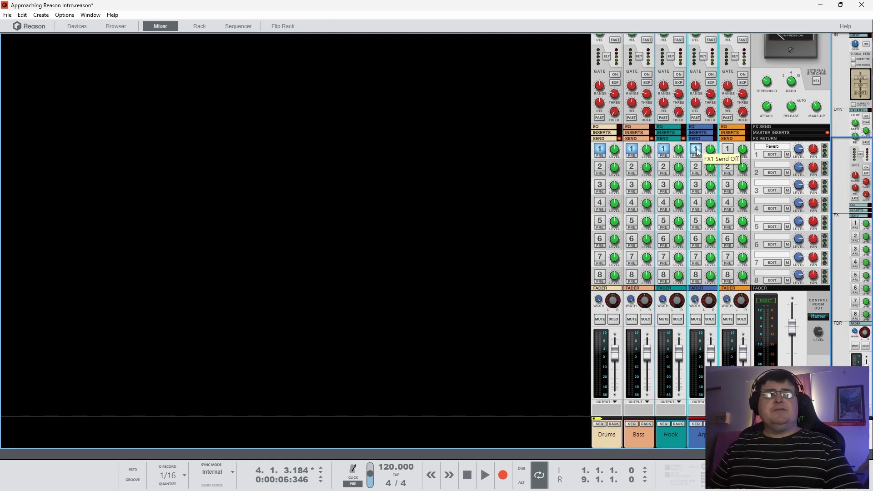
click(727, 149)
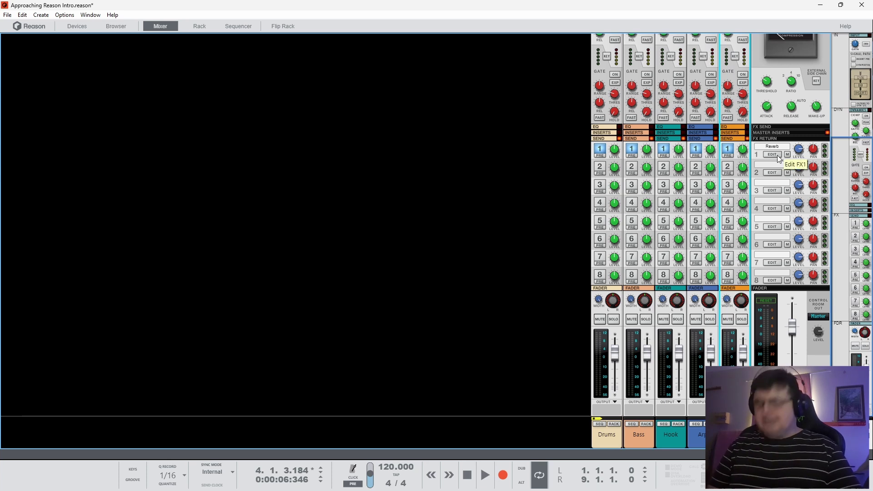
Examine how the FX1 reverb is cabled behind the rack and unfold the MClass Equalizer below the HZ Multiplier
click(777, 155)
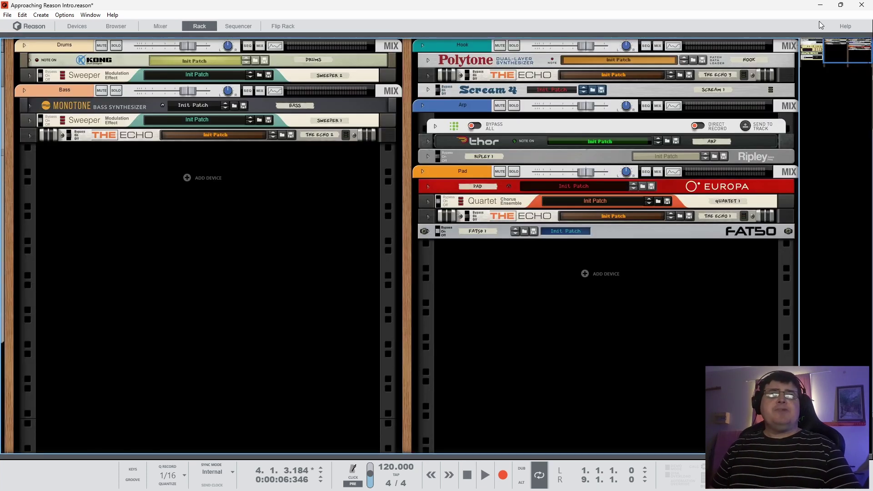
drag(841, 47, 793, 35)
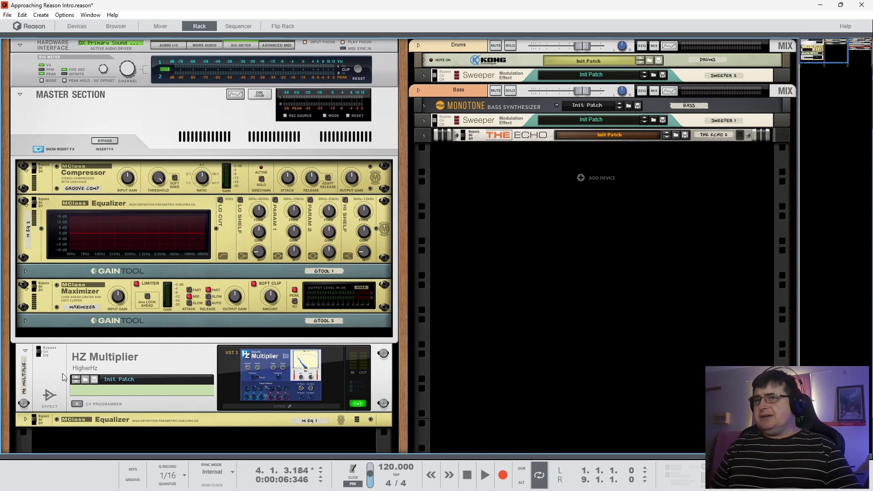
key(Tab)
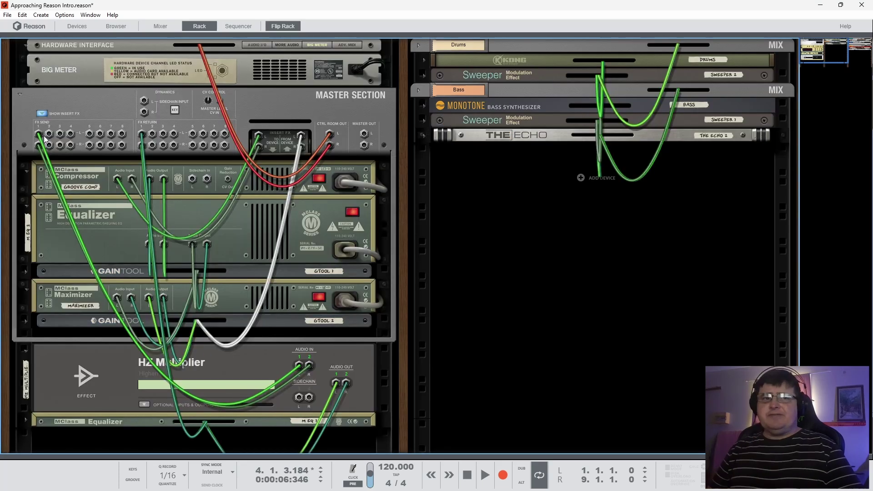
click(26, 421)
scroll(95, 430, down, 2)
key(Tab)
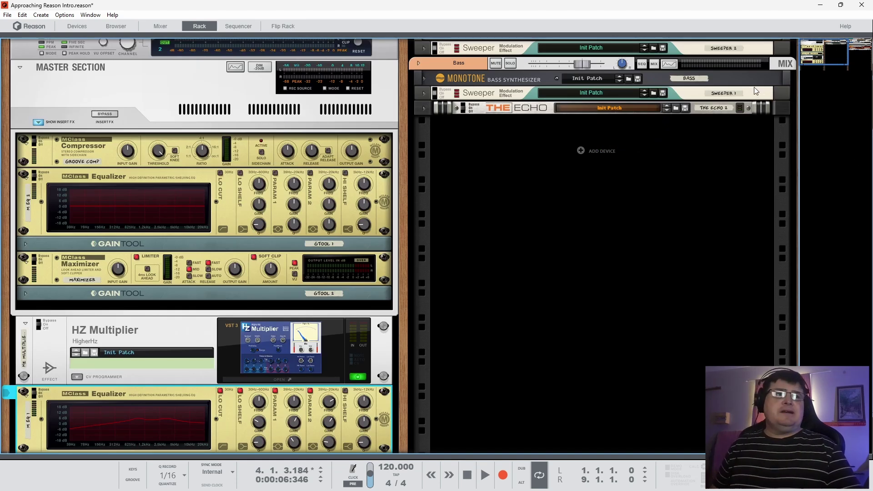
Adjust the FX1 Reverb return level in the mixer during playback and set the control room output to Master
key(F5)
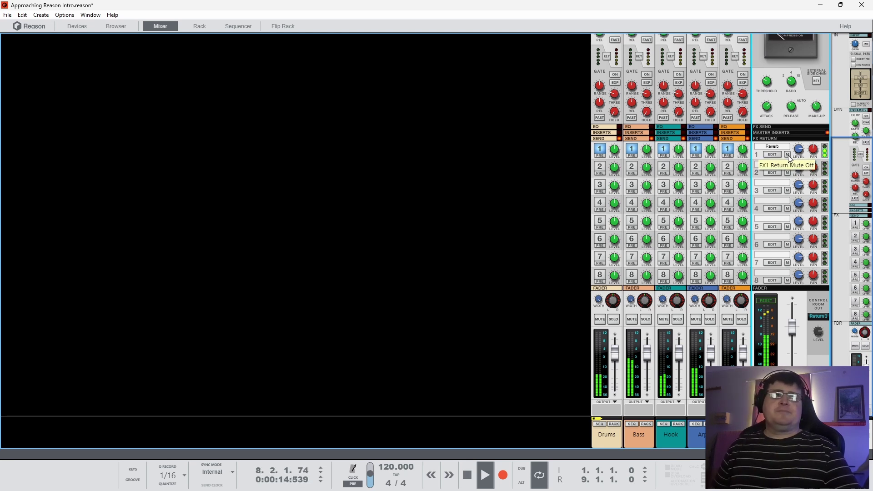
drag(801, 153, 799, 161)
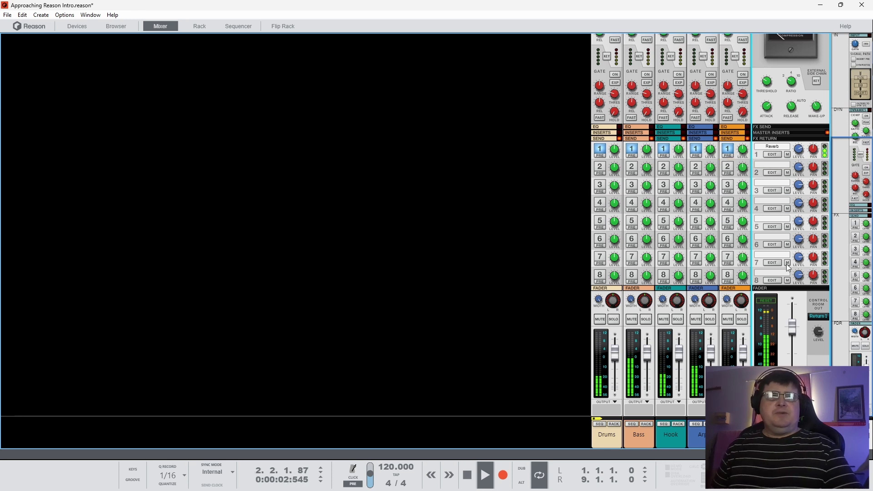
click(813, 321)
click(833, 323)
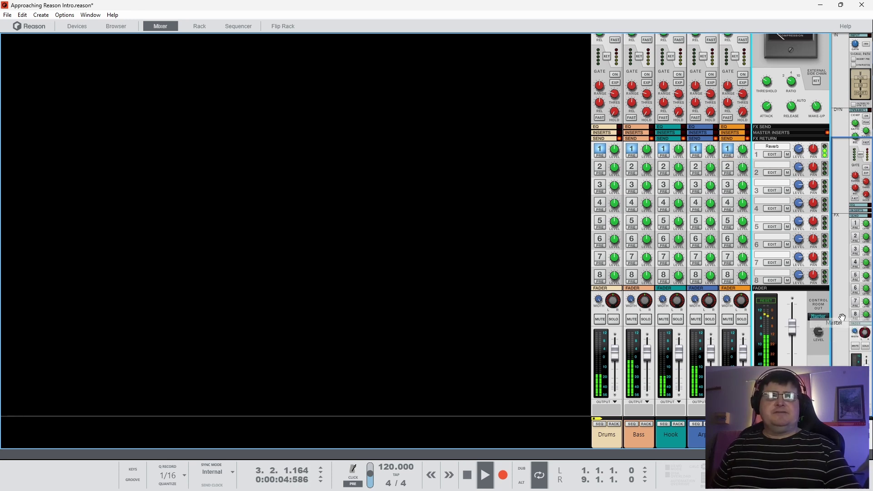
mouse_move(799, 152)
mouse_down()
mouse_move(807, 239)
mouse_move(804, 161)
mouse_up()
key(space)
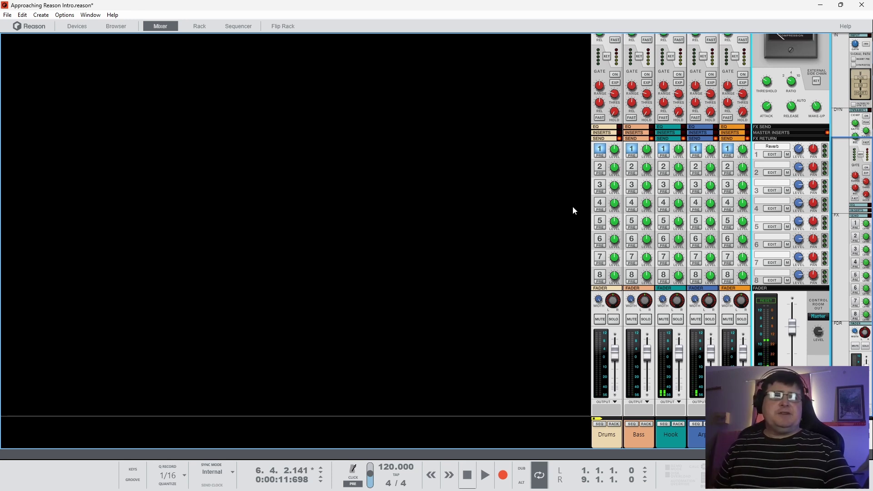
Show the mixer on its own and collapse the Send and Dynamics sections of the channel strips
mouse_move(616, 152)
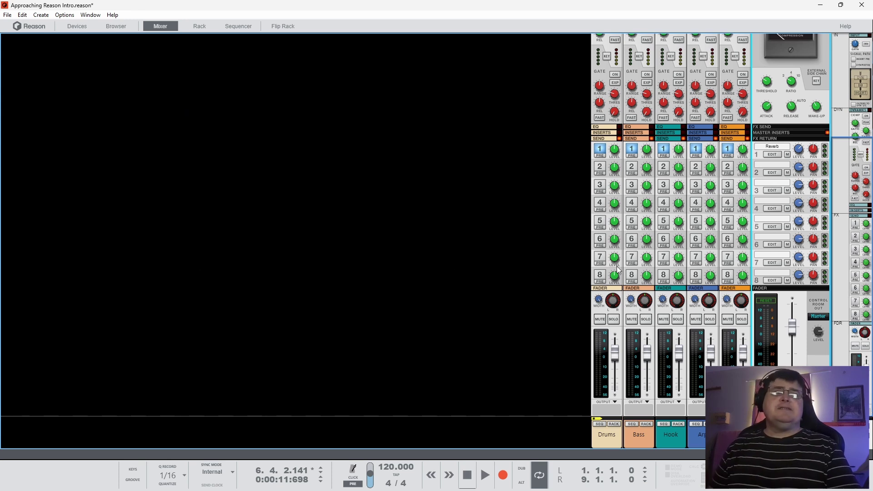
click(771, 171)
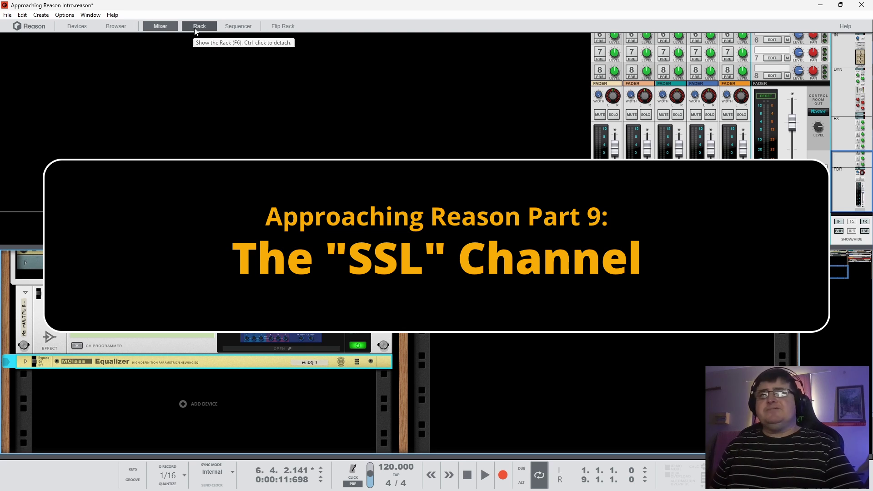
click(165, 29)
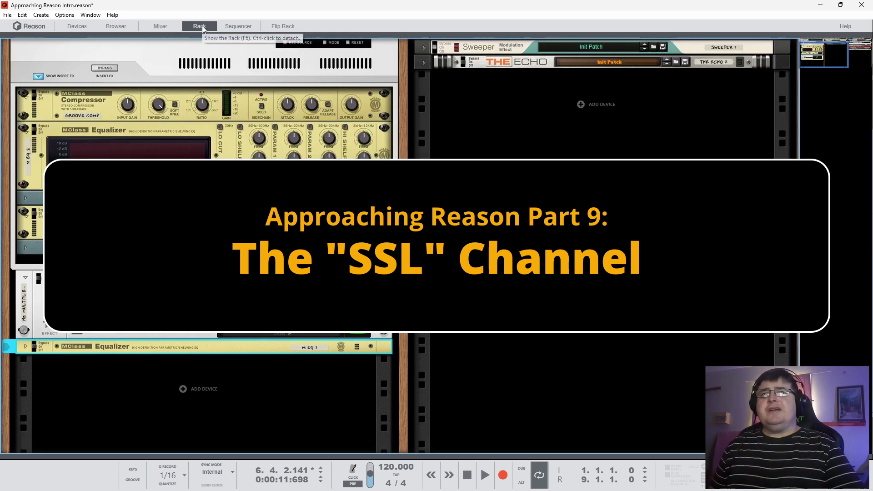
click(164, 28)
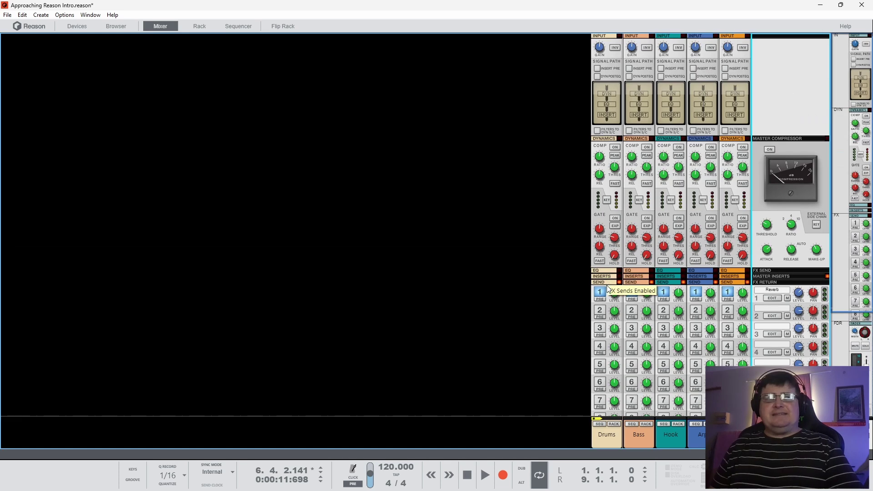
click(611, 283)
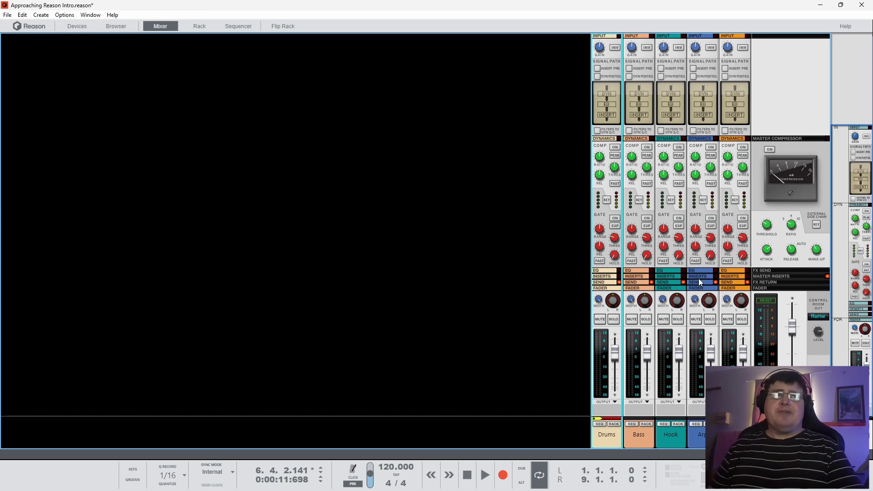
click(604, 138)
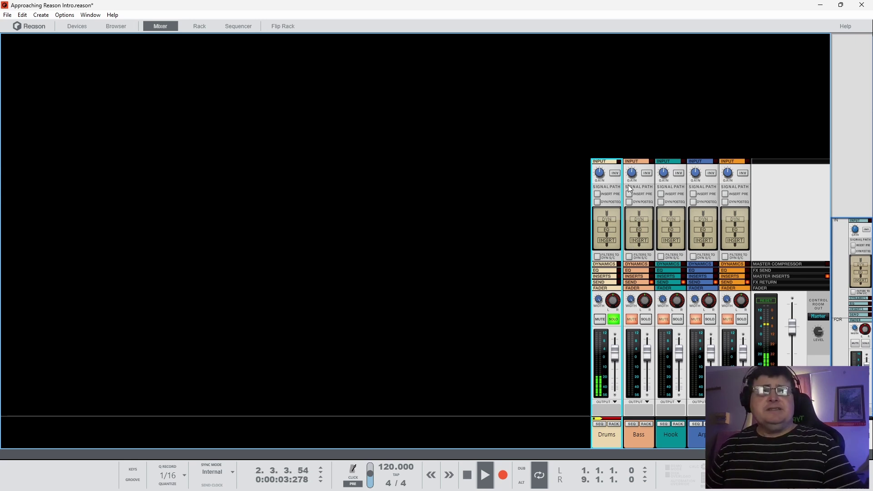
Try raising the Drums channel's input gain to 11.14 dB during playback, and undo the change
drag(599, 173, 589, 139)
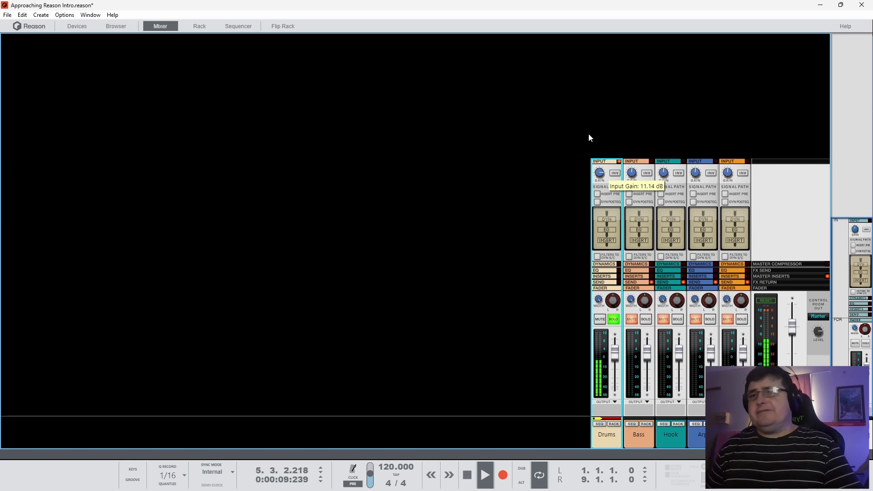
key(space)
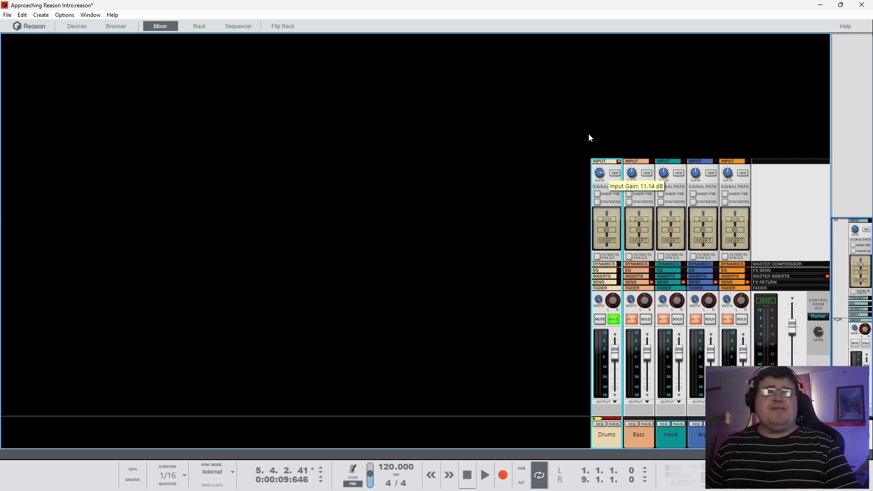
key(ctrl+z)
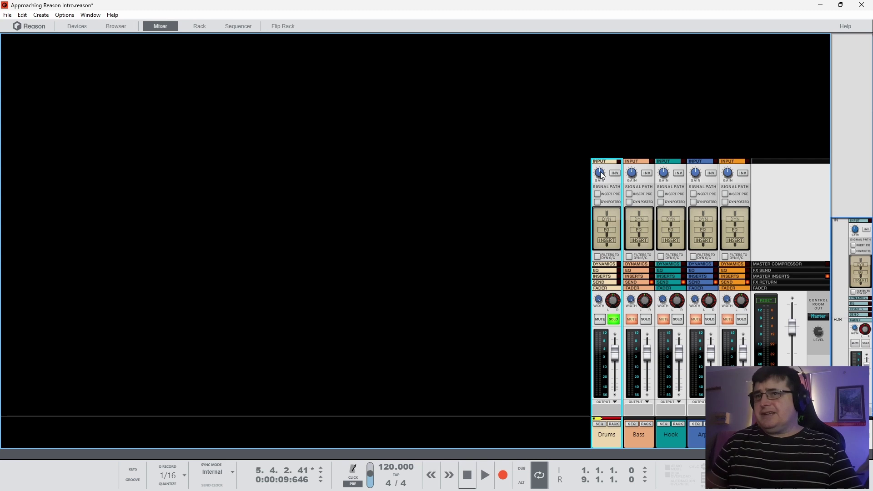
Play the soloed Drums channel and raise its input gain
mouse_move(600, 171)
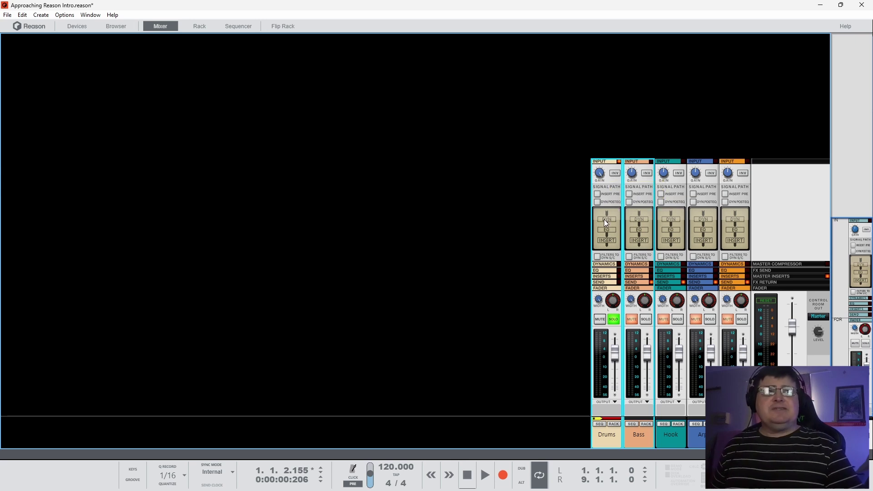
mouse_move(600, 177)
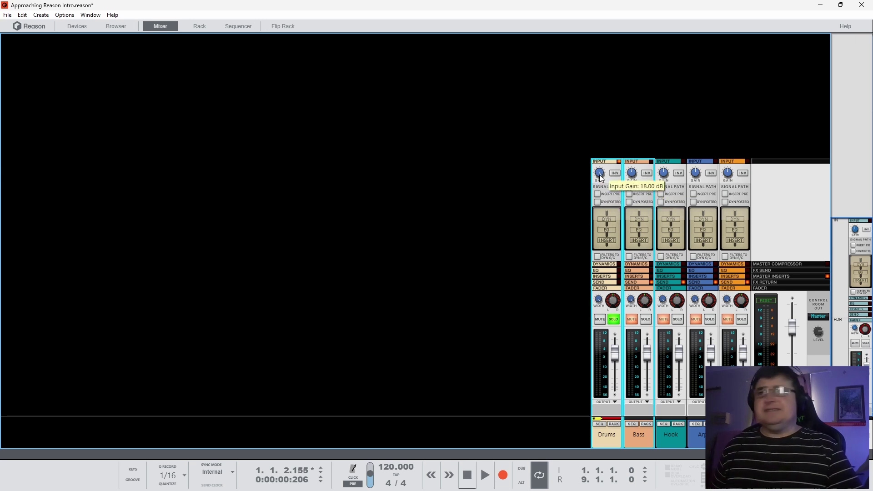
key(space)
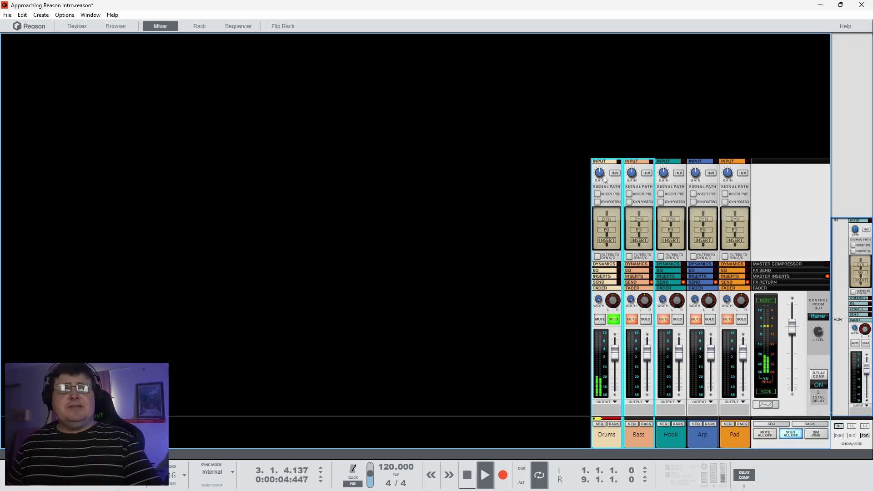
drag(602, 175, 609, 146)
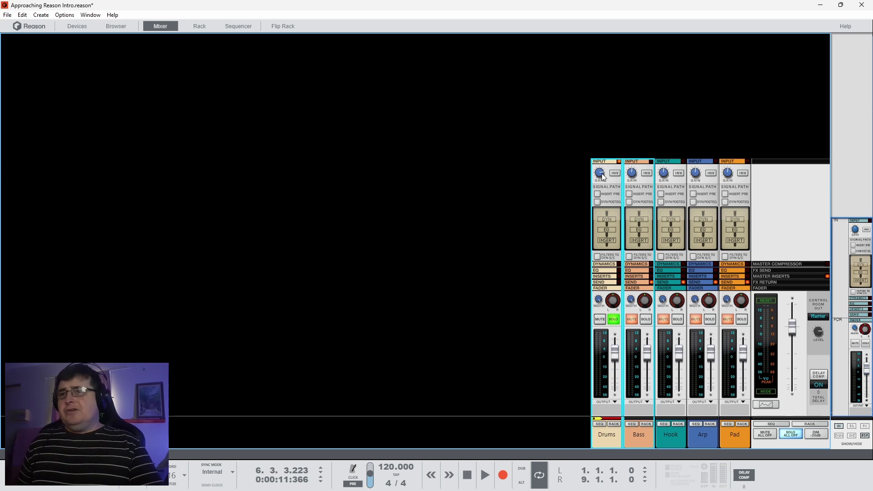
Try lowering the Bass fader to -50.92 dB and the Arp fader to -103.17 dB, and reset both to 0 dB
mouse_move(600, 177)
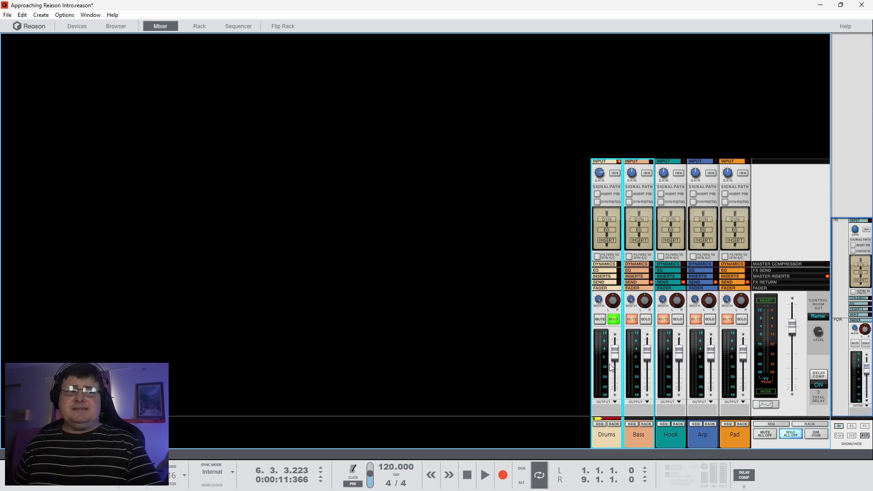
mouse_move(618, 359)
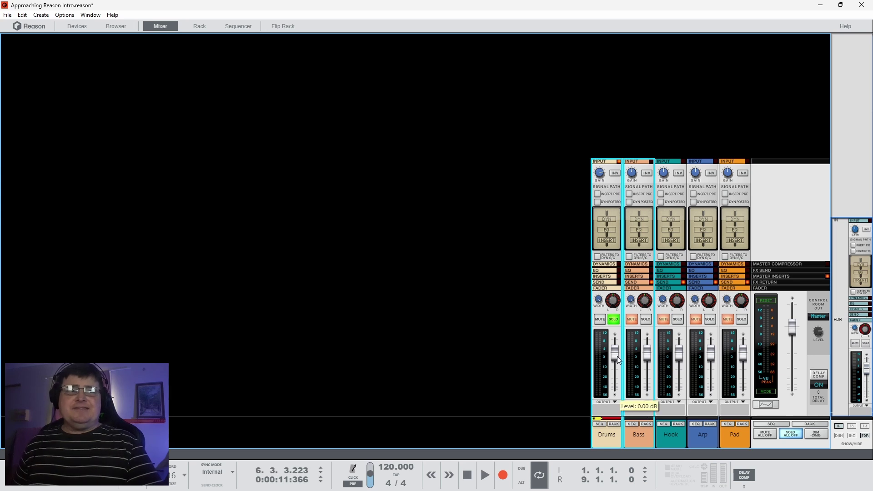
drag(647, 353, 653, 396)
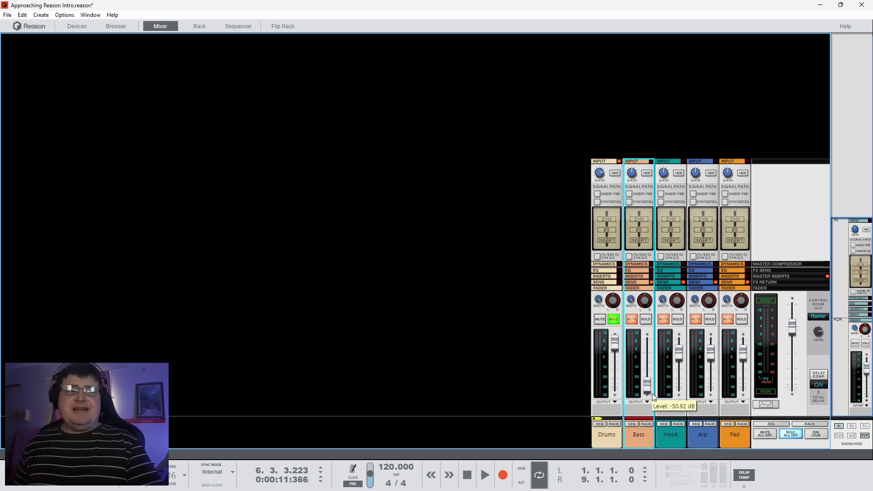
drag(711, 353, 712, 398)
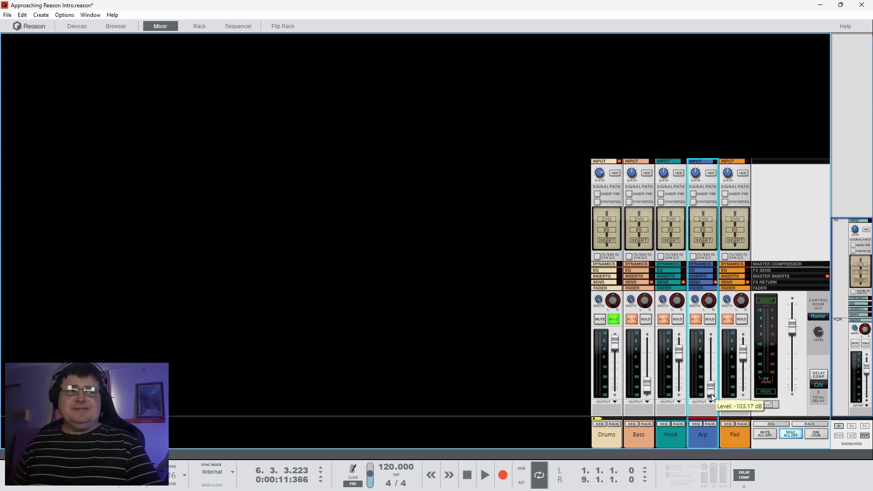
ctrl+click(712, 396)
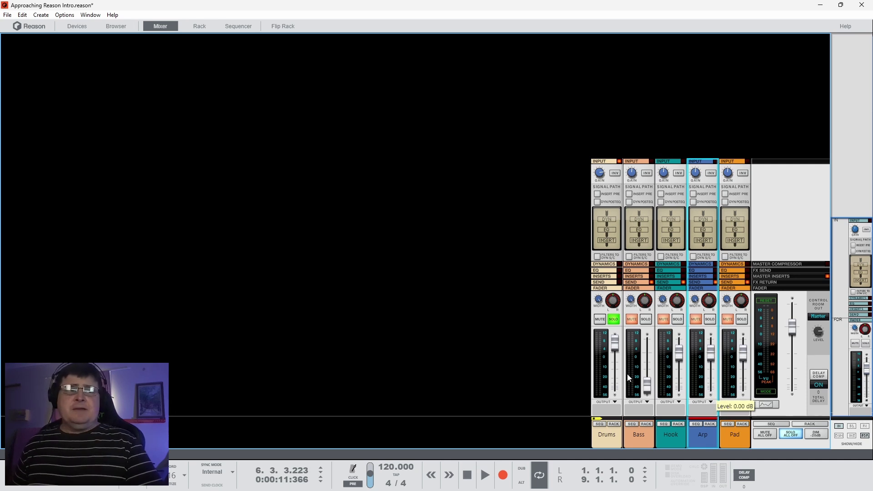
ctrl+click(647, 387)
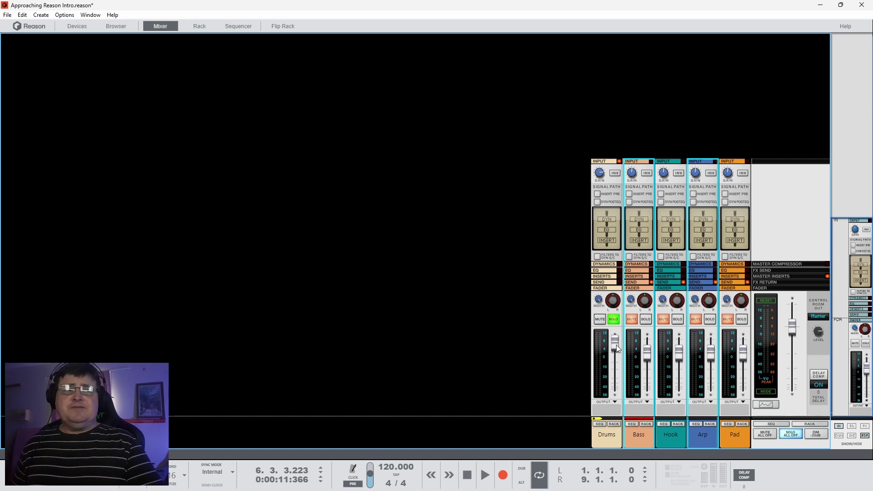
Try raising the Drums, Bass and Arp faders together to 8.06 dB, reset them to 0 dB, and select only Bass
drag(617, 349, 617, 344)
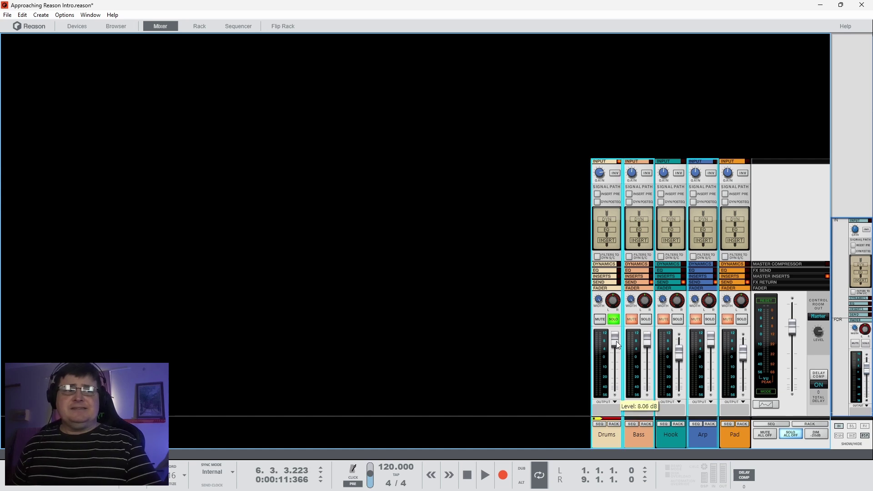
ctrl+click(617, 344)
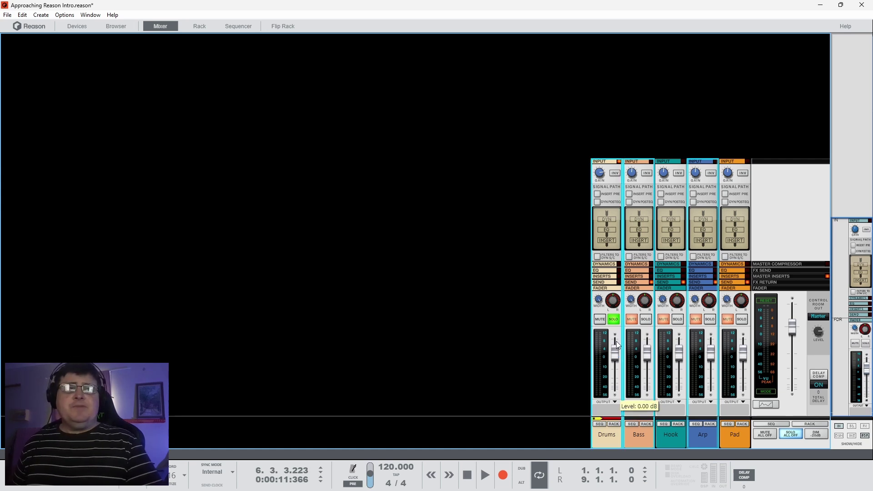
click(631, 364)
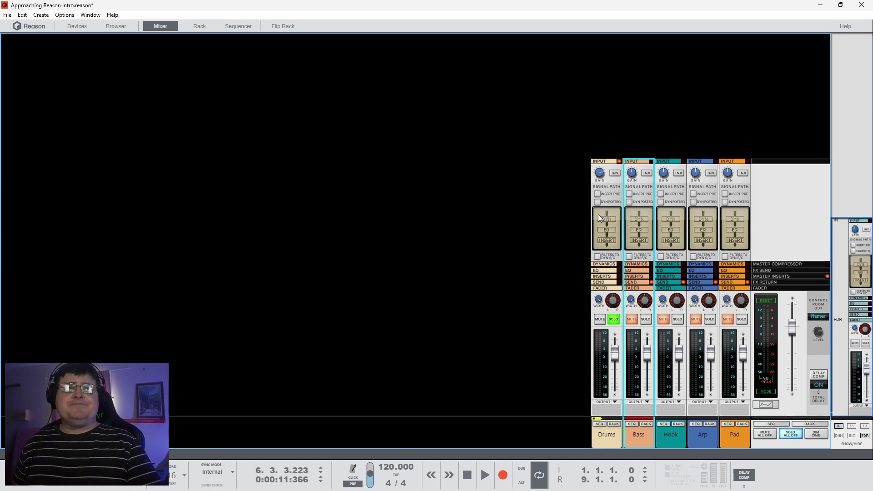
Adjust the Drums input gain, and set the Bass channel to -11.71 dB input gain with its fader reset to 0 dB
click(601, 184)
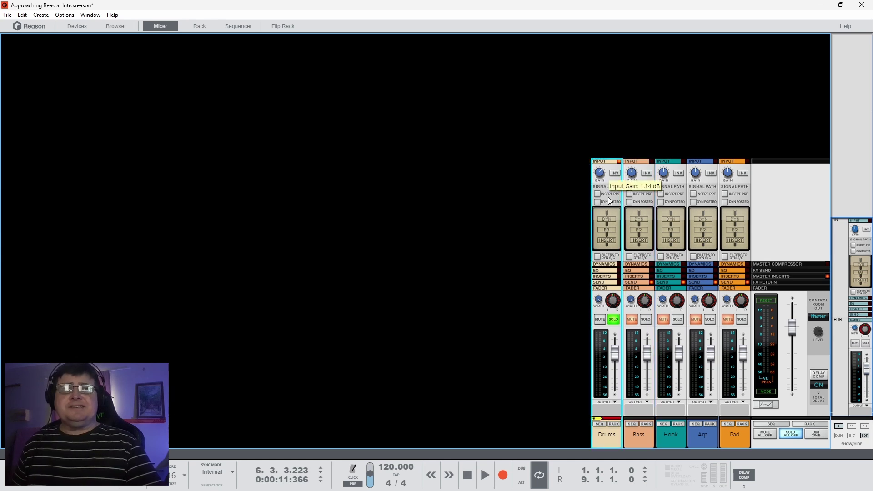
ctrl+click(651, 368)
drag(650, 368, 652, 374)
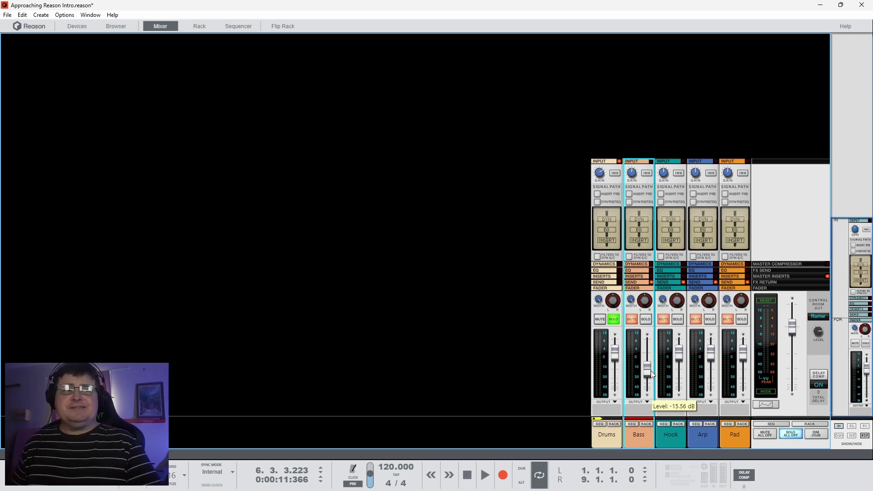
drag(632, 173, 636, 227)
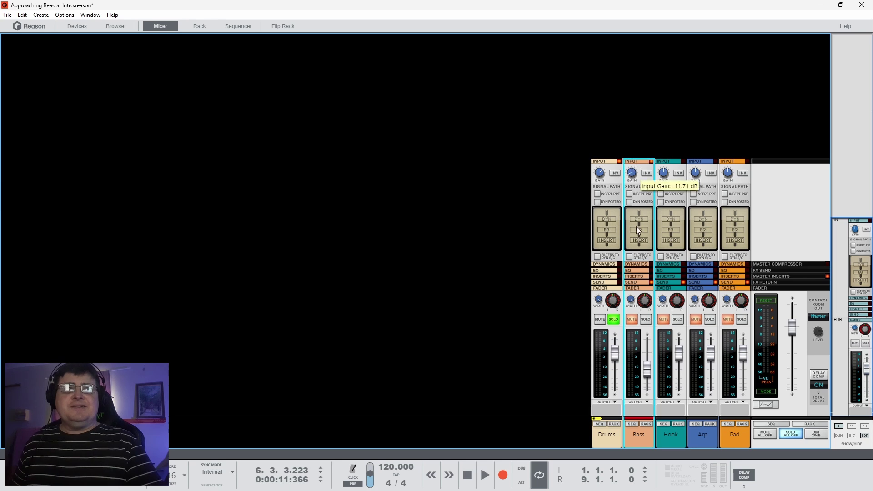
ctrl+click(651, 370)
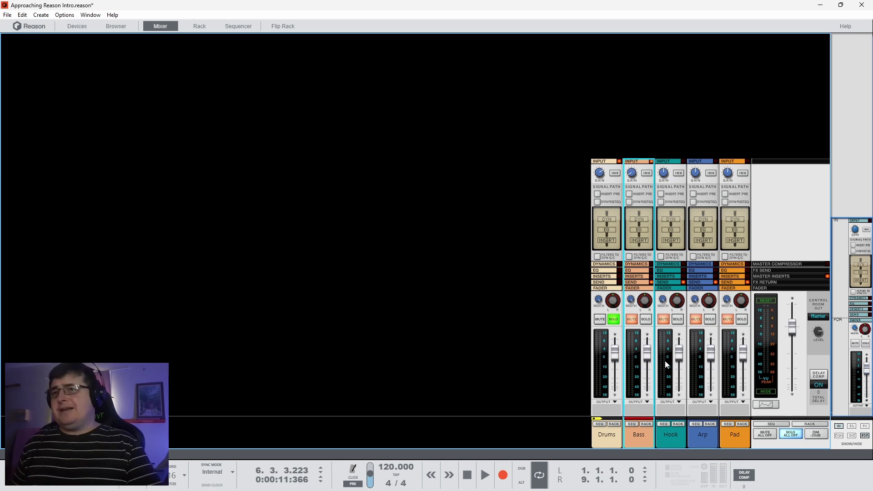